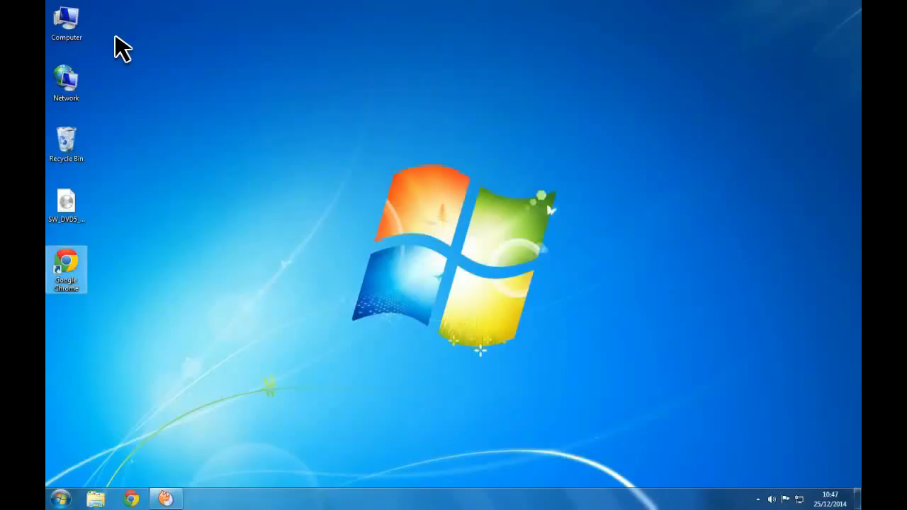
In Chrome, go to wondershare.com's Video Editor page and start the Windows free-trial download
key("Return")
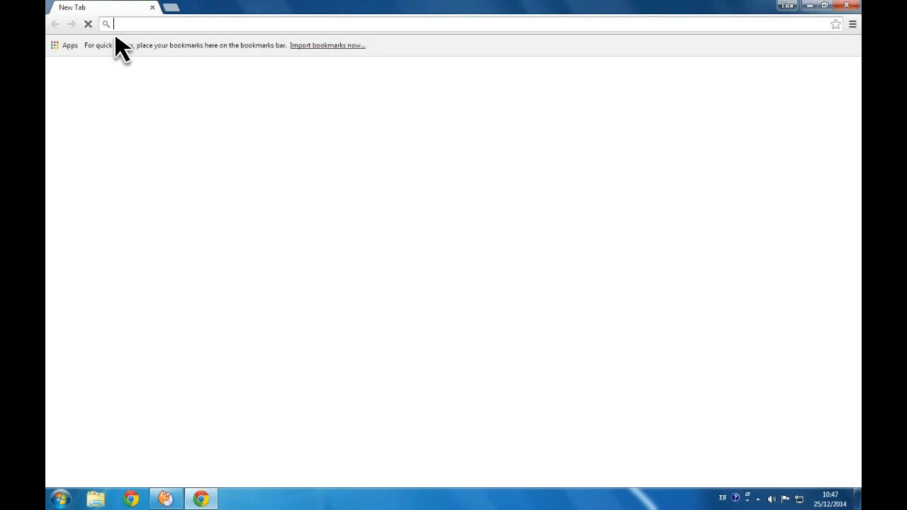
type("www.wondershare")
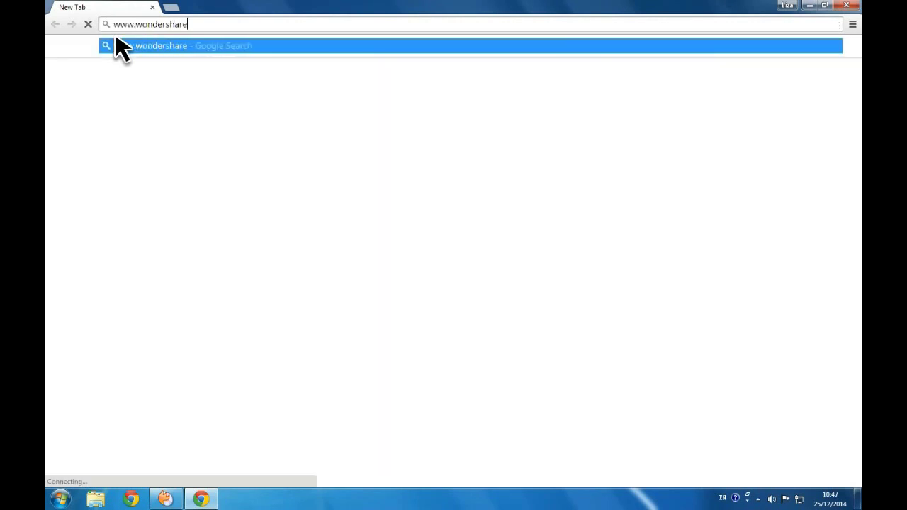
type(".com/video-editor/")
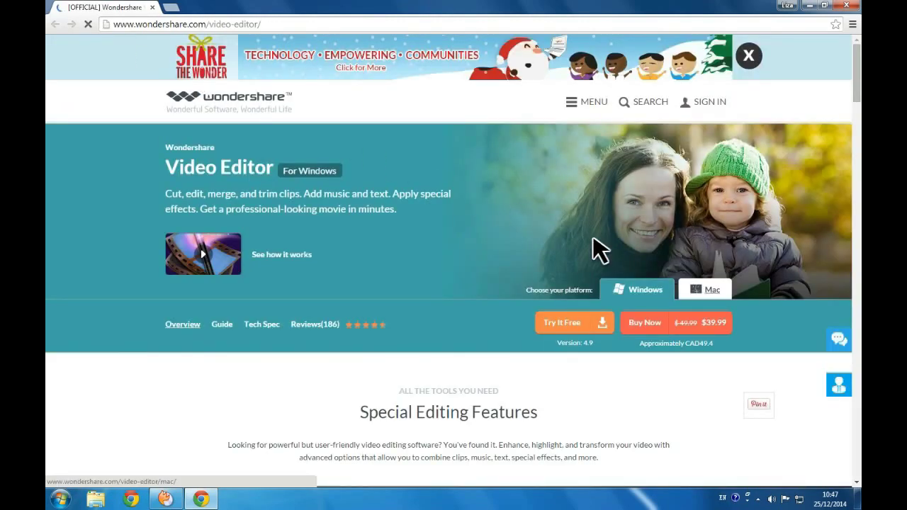
left_click(717, 297)
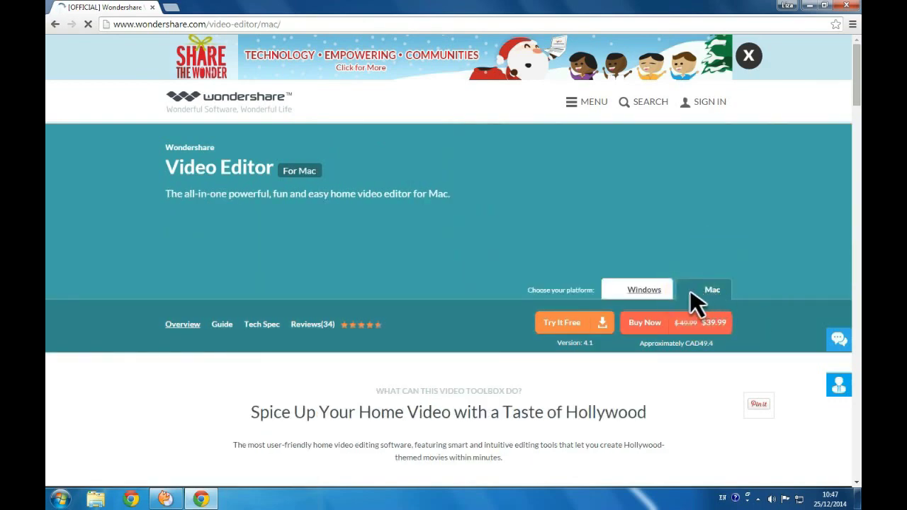
left_click(649, 301)
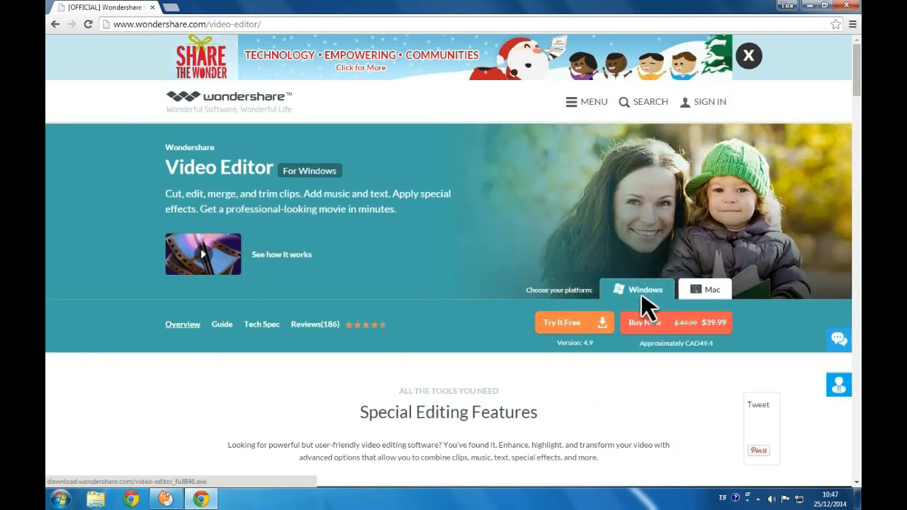
left_click(586, 328)
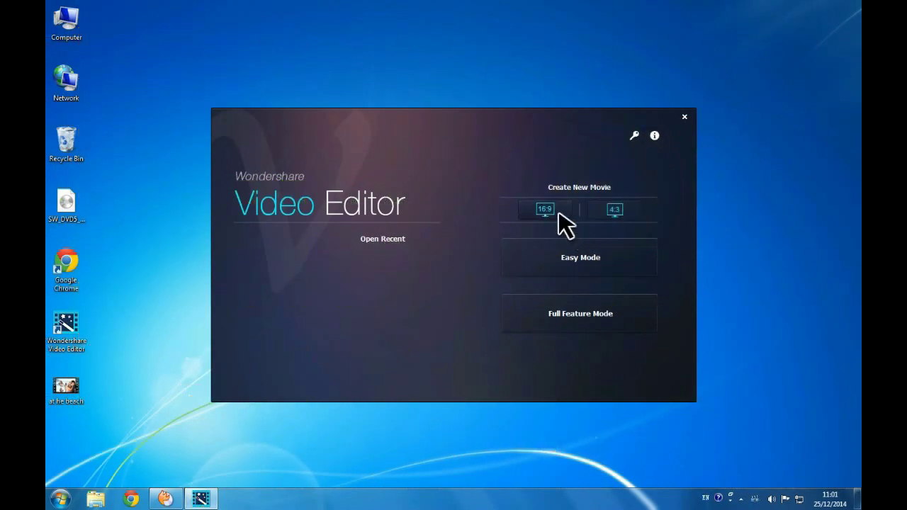
Start a 16:9 Full Feature Mode project and import the 'at he beach' video
left_click(560, 214)
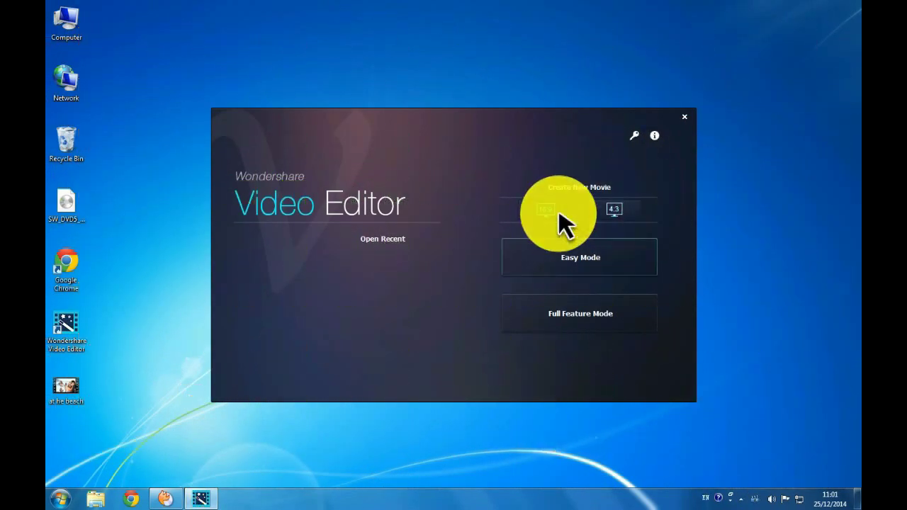
left_click(591, 316)
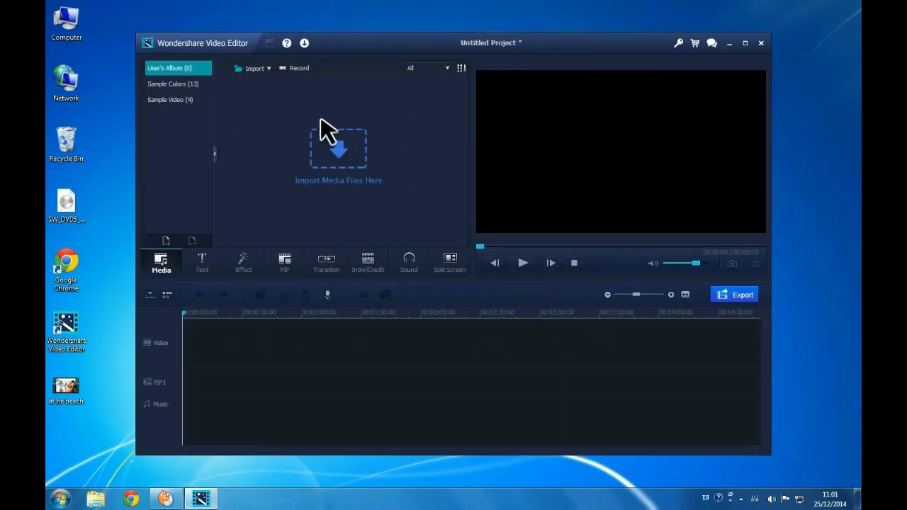
left_click(254, 68)
left_click(730, 236)
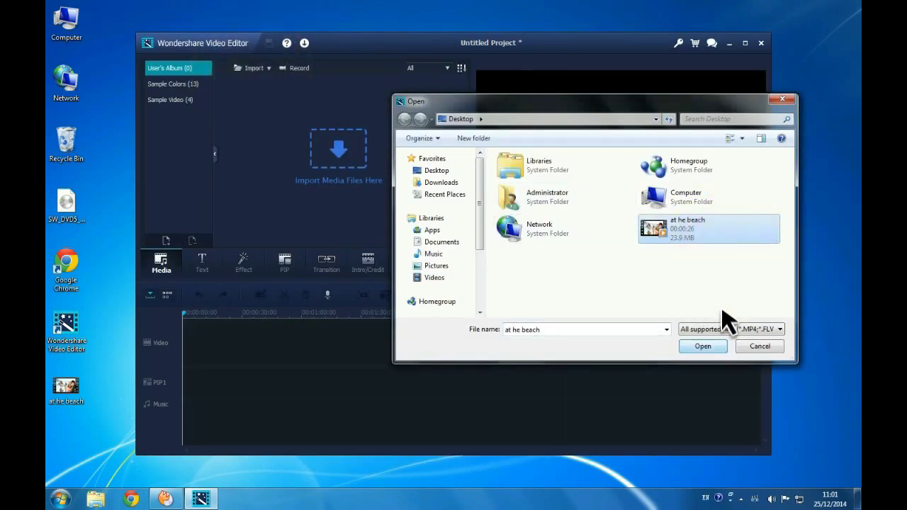
left_click(717, 346)
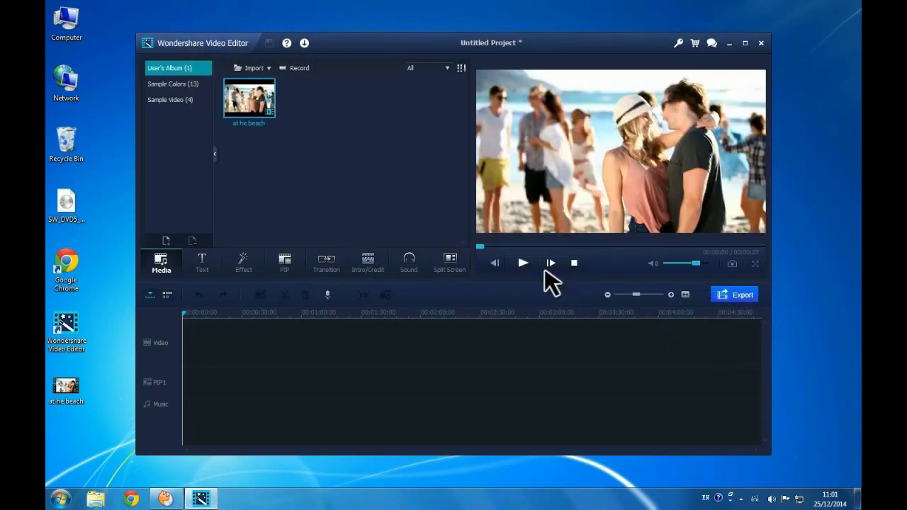
Preview the beach clip, then place it on the video track
left_click(526, 264)
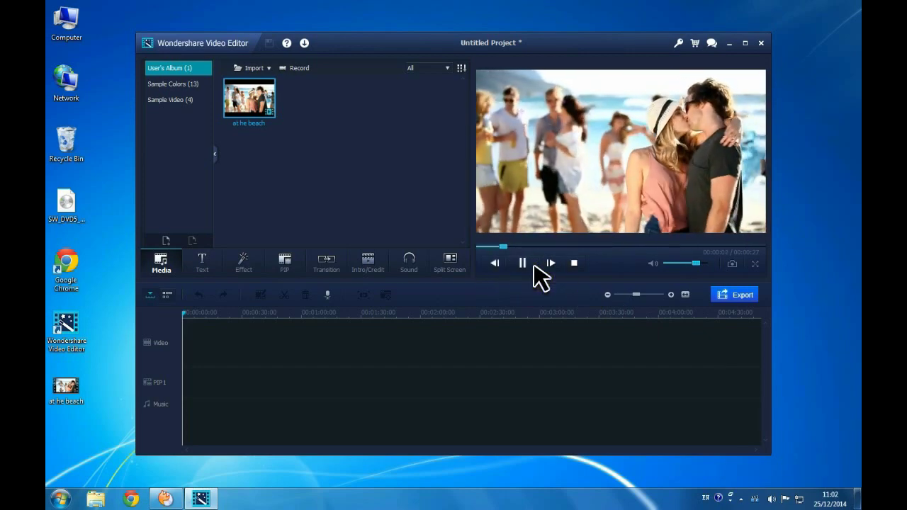
left_click(533, 267)
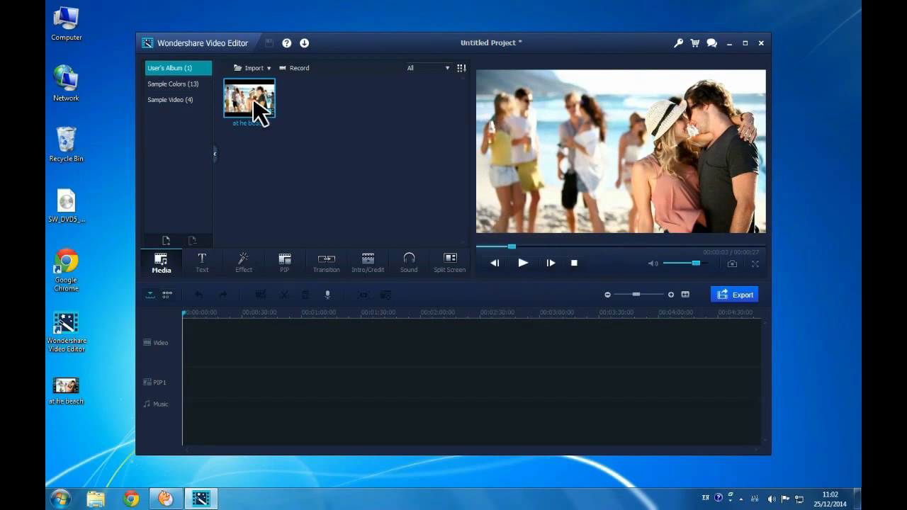
left_click_drag(261, 112, 220, 360)
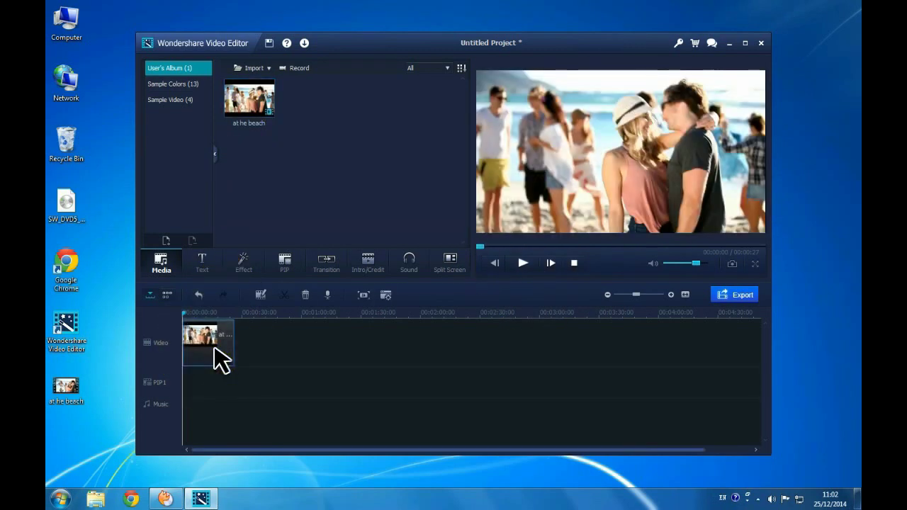
Split the beach clip at 00:00:24, delete the trailing piece, and open its adjustments
left_click_drag(636, 294, 647, 297)
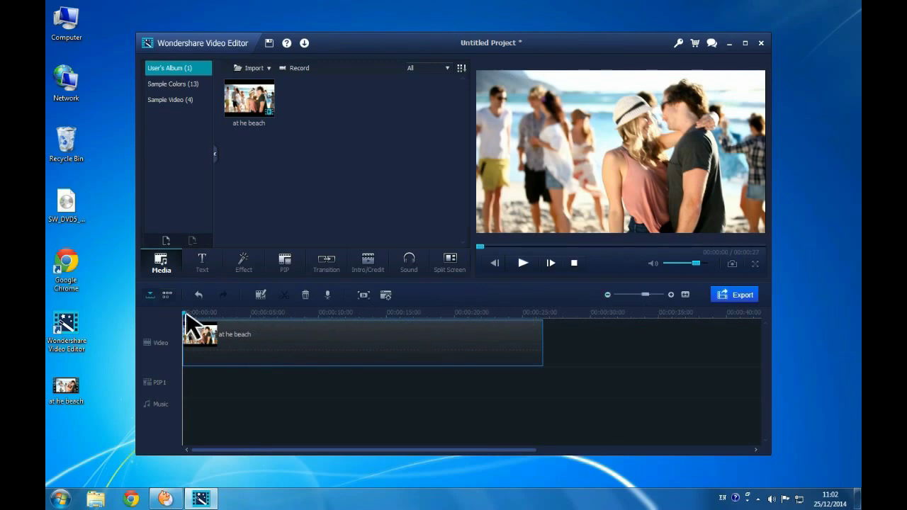
left_click_drag(185, 315, 504, 317)
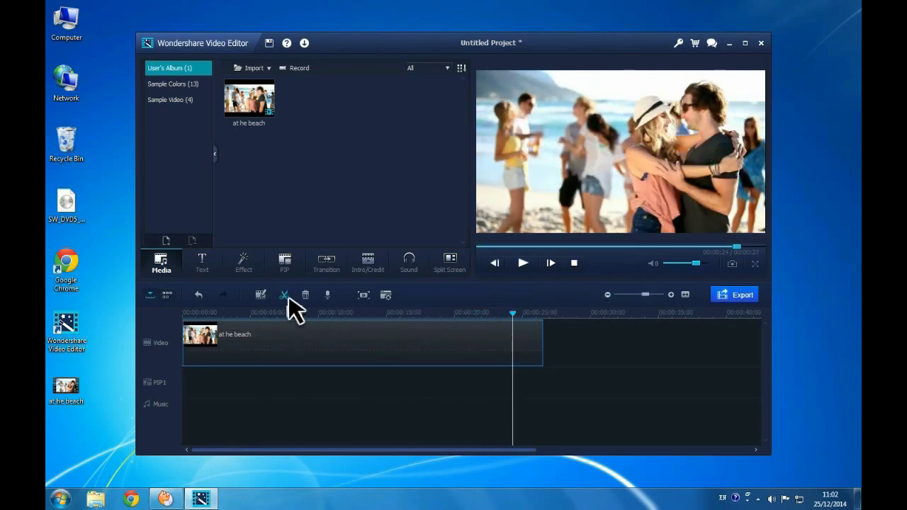
left_click(287, 297)
right_click(523, 352)
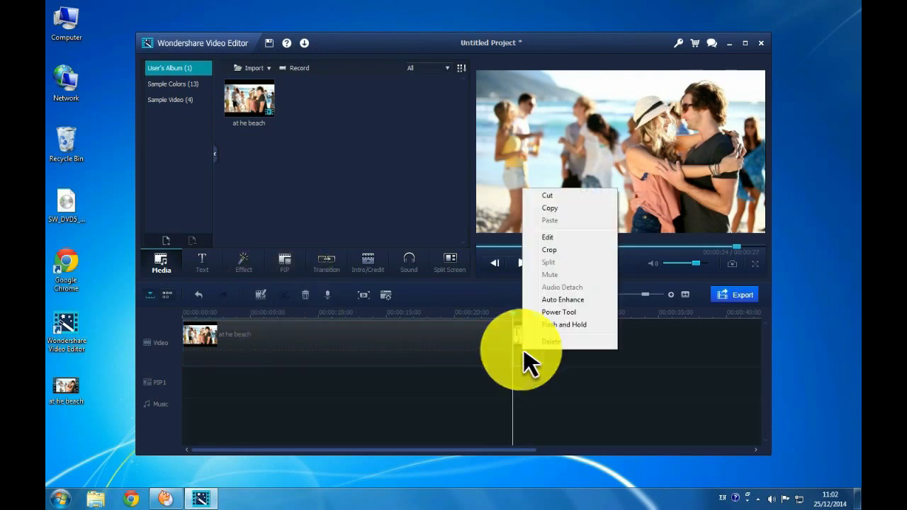
left_click(550, 341)
double_click(253, 345)
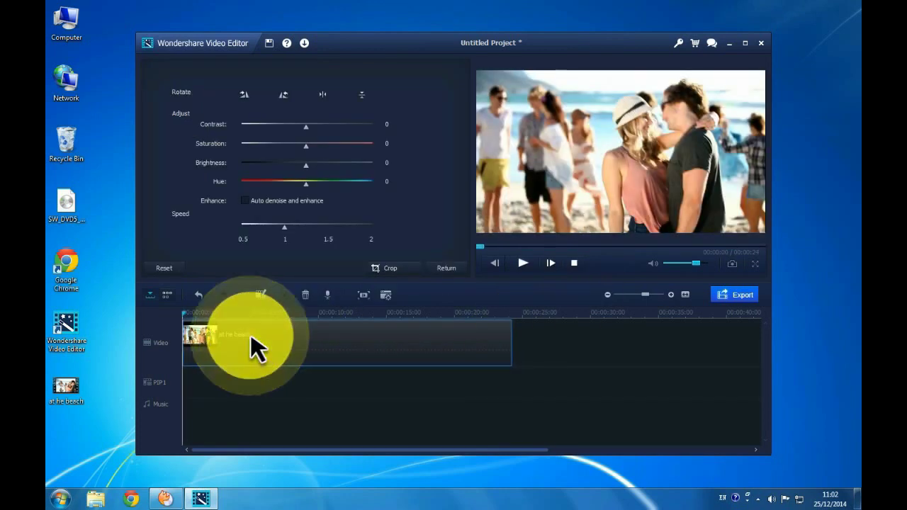
Raise the clip's contrast and set brightness to 8, test rotation, then close the adjustments
left_click_drag(306, 126, 314, 126)
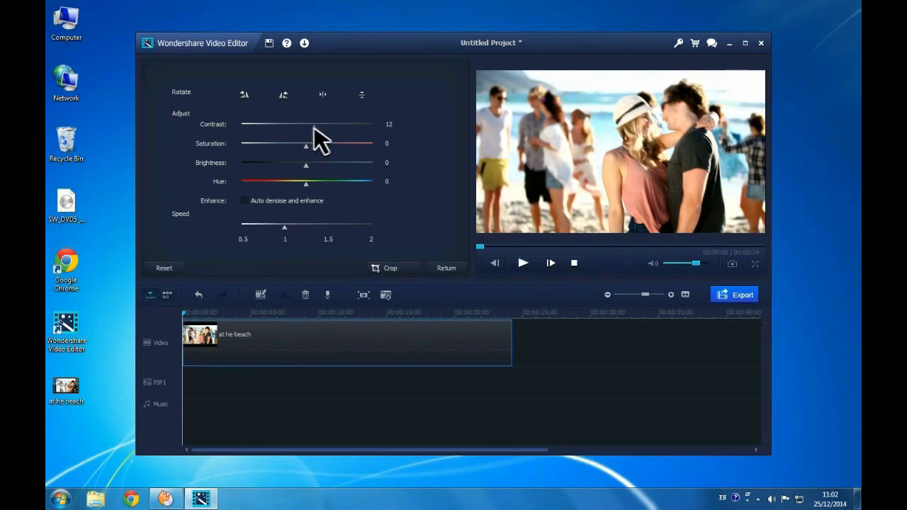
left_click_drag(306, 165, 310, 165)
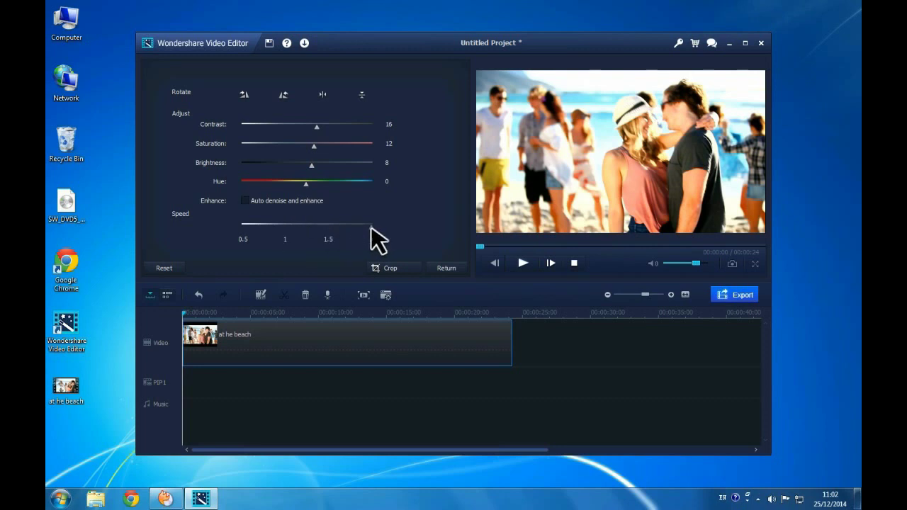
left_click(244, 95)
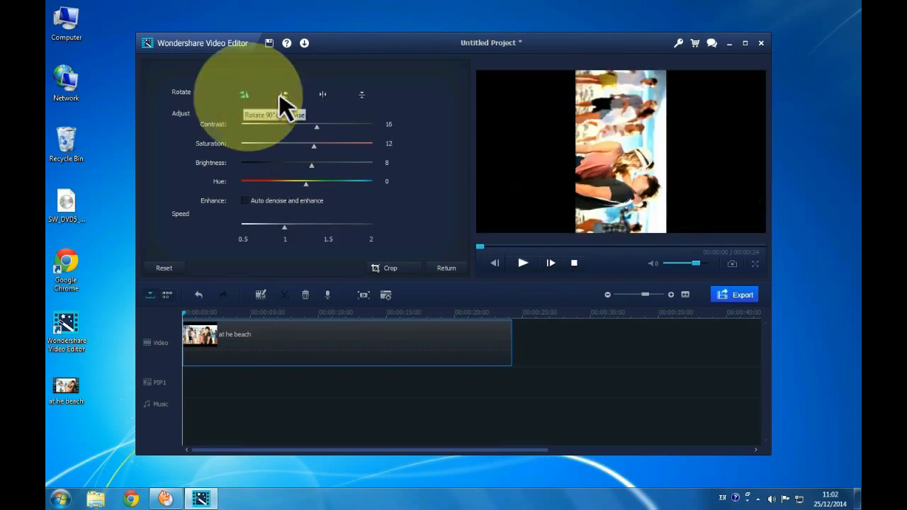
left_click(284, 95)
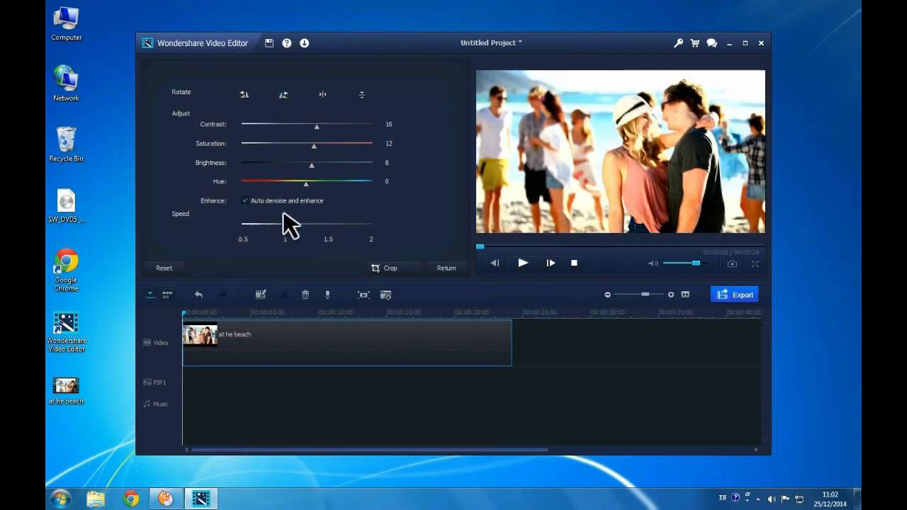
left_click(450, 269)
Add the Pixie Dust title to the timeline and change its text to 'Happy Day'
left_click(209, 266)
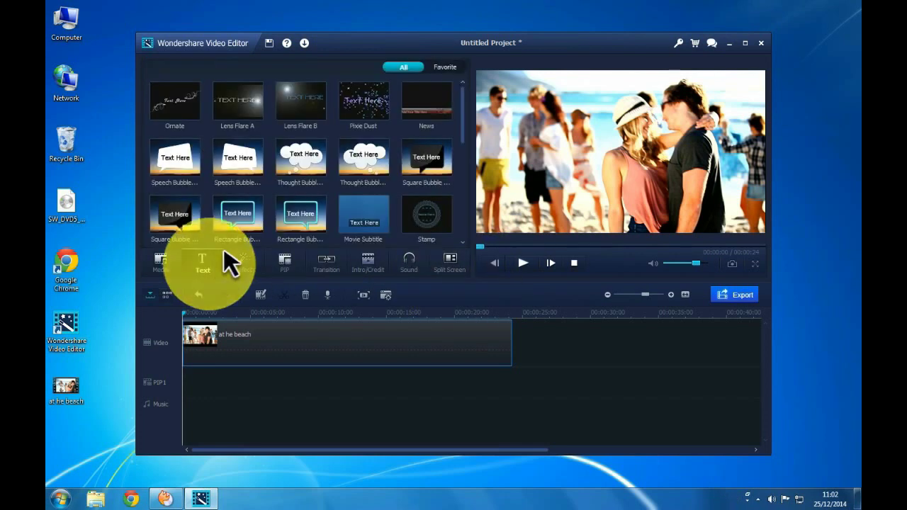
left_click_drag(370, 112, 247, 413)
double_click(247, 407)
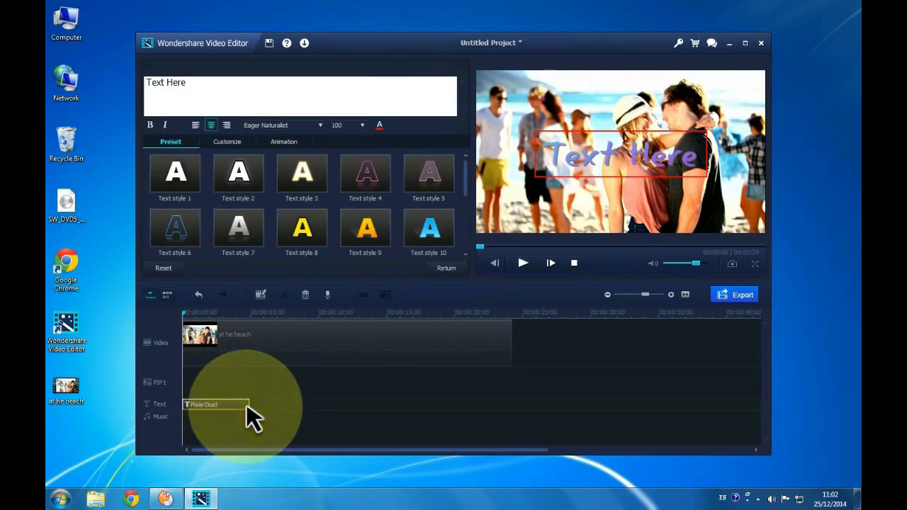
left_click(188, 83)
key("BackSpace")
key("BackSpace")
key("BackSpace")
key("BackSpace")
key("BackSpace")
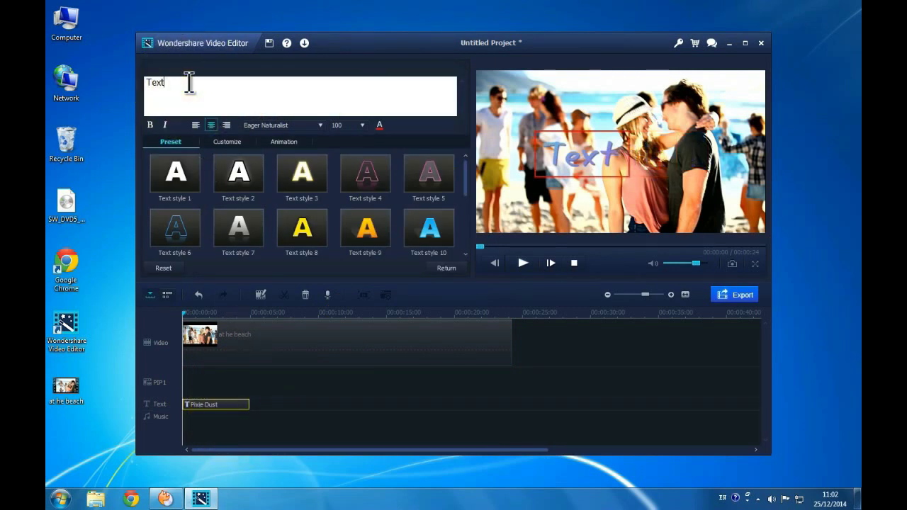
type("Happ")
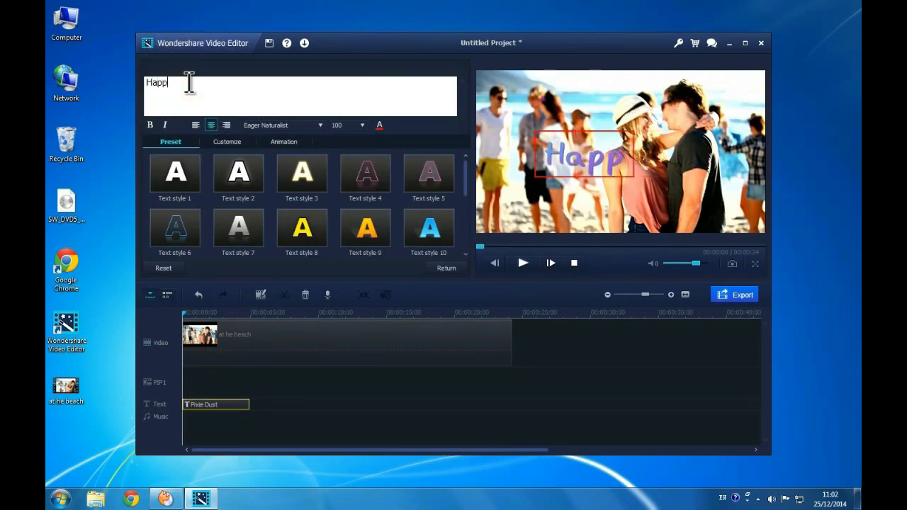
type("y Day")
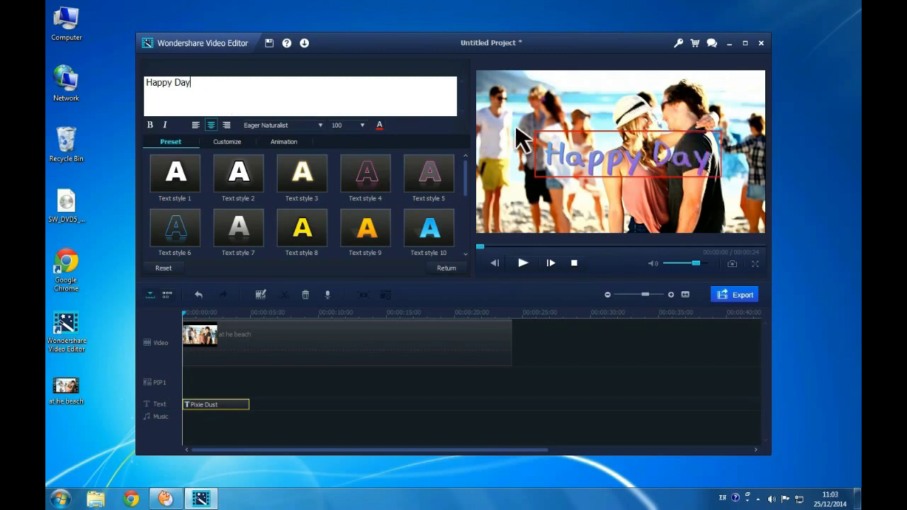
Move the Happy Day title to the lower-left of the frame
left_click_drag(577, 154, 527, 198)
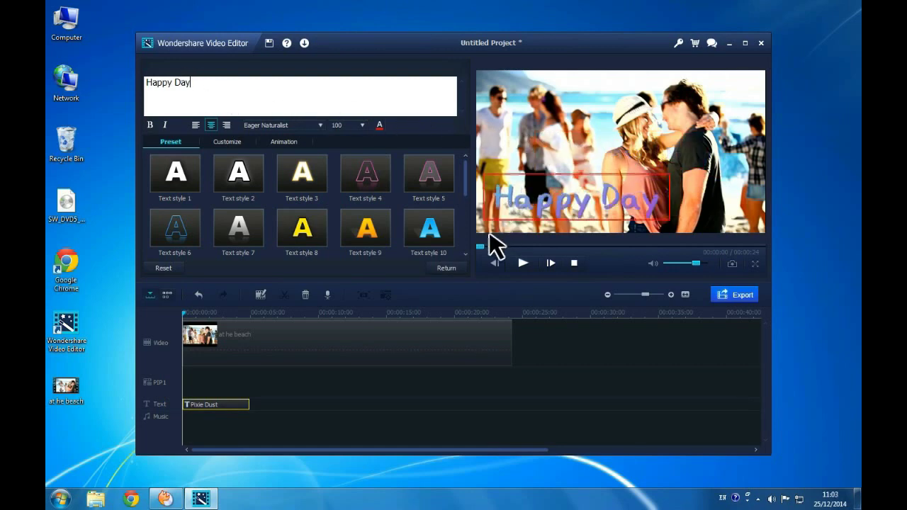
left_click(458, 269)
left_click(245, 264)
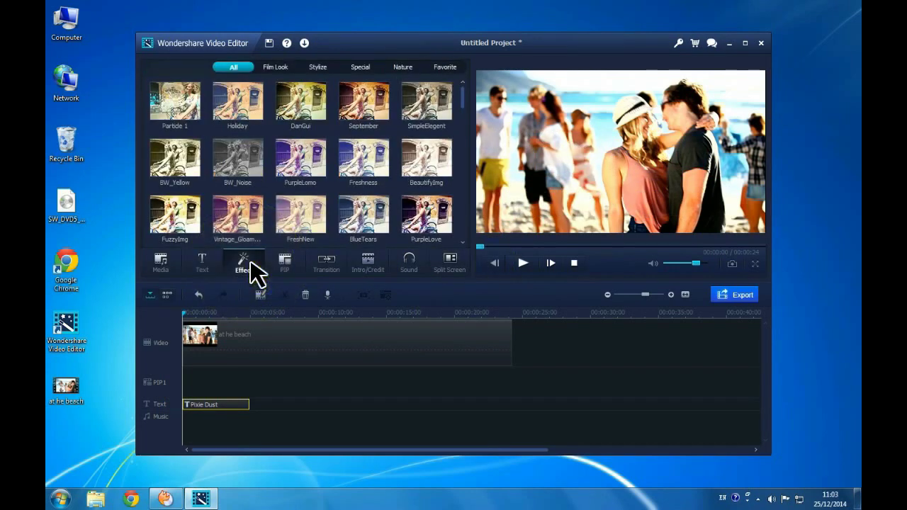
Preview the September effect and drop it onto the timeline near 5 seconds
left_click(362, 106)
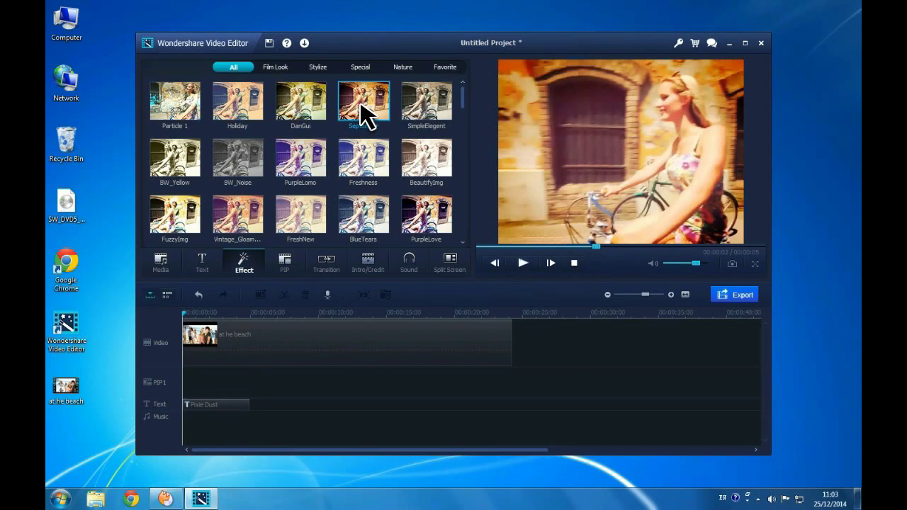
left_click_drag(360, 105, 332, 376)
Put the Valentine-11 LOVE sticker on PIP1, shrink it, and move it lower-left
left_click(286, 266)
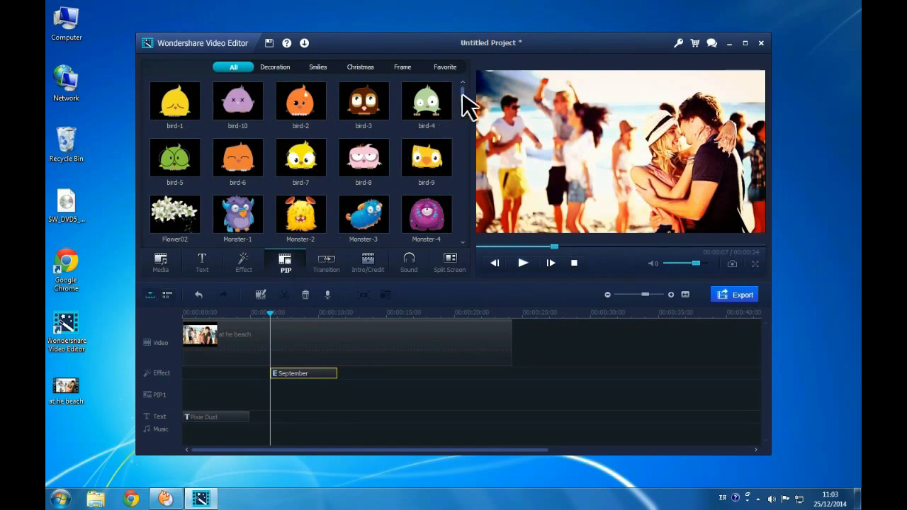
left_click_drag(462, 97, 463, 146)
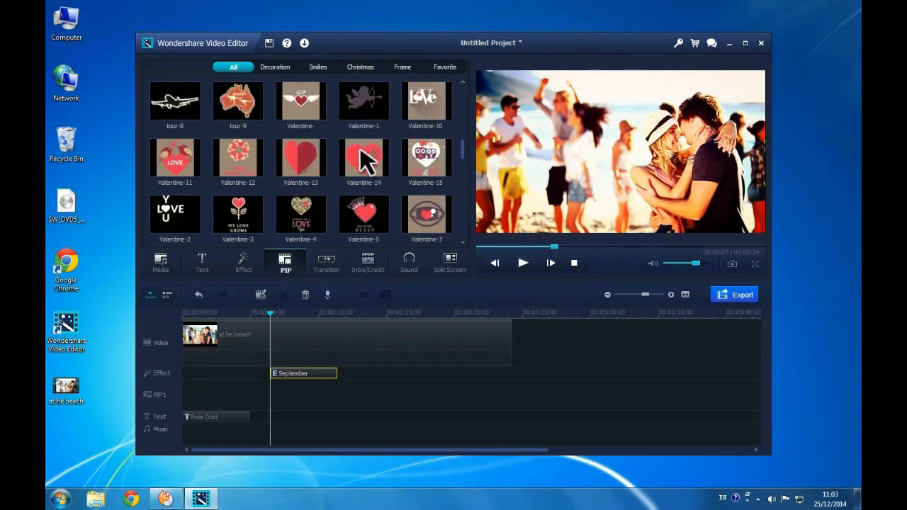
left_click_drag(185, 170, 363, 415)
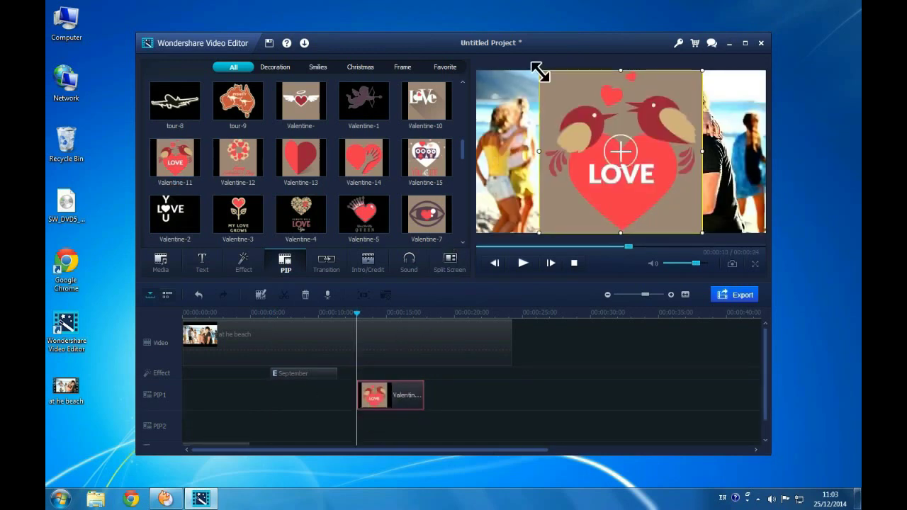
left_click_drag(538, 71, 645, 175)
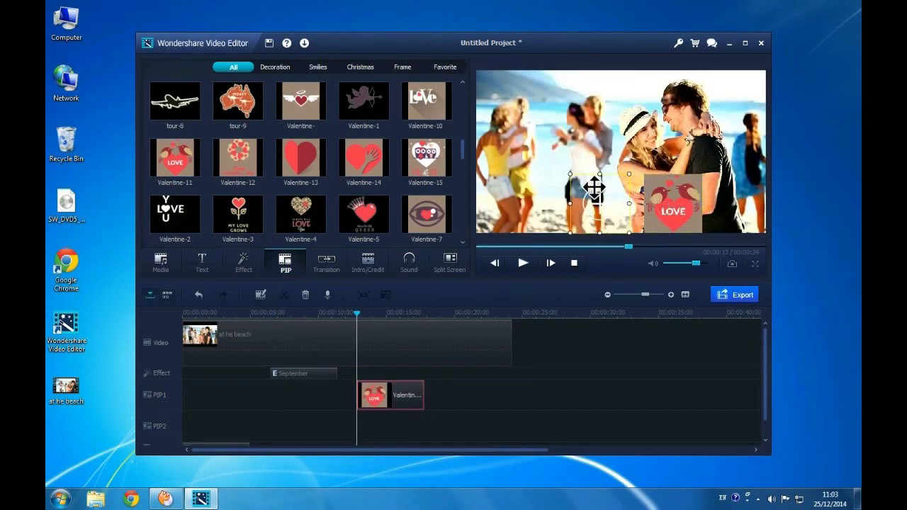
left_click_drag(594, 188, 528, 187)
Split the beach clip at the playhead and insert Cross_shutter_2 between the halves
left_click(335, 262)
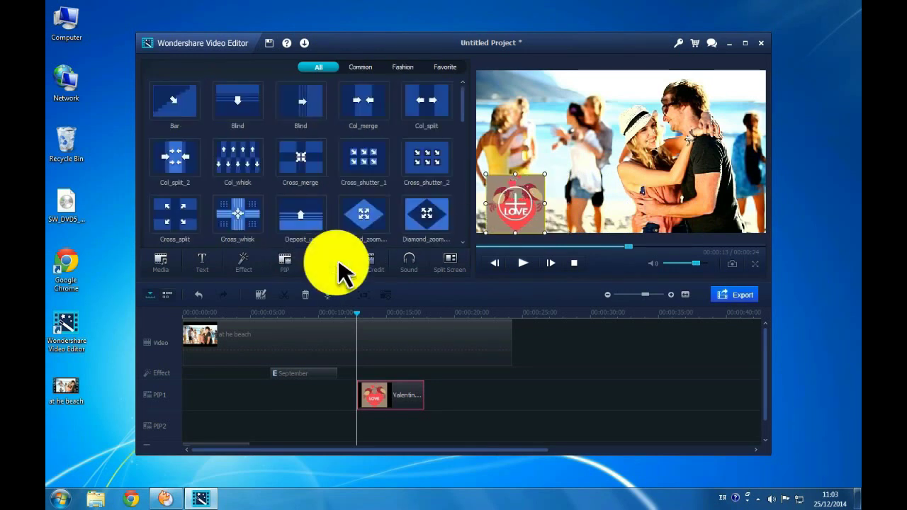
left_click(353, 338)
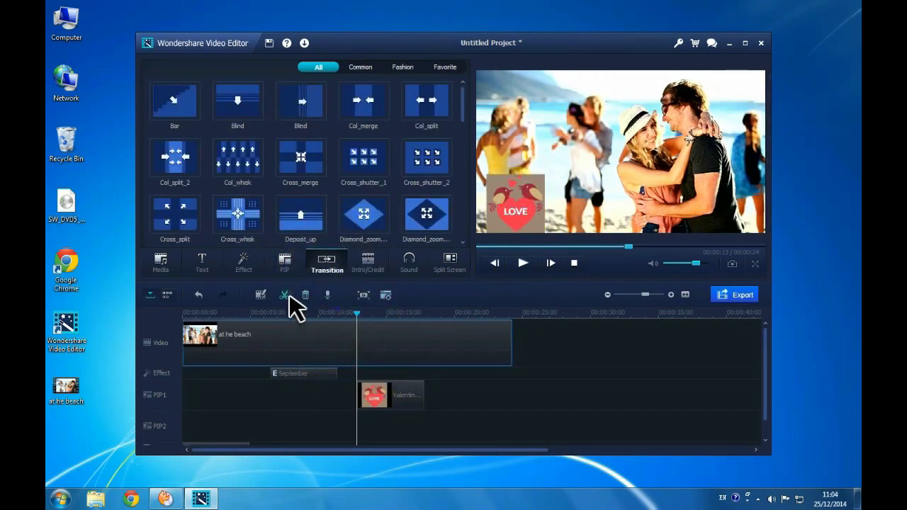
left_click(285, 296)
left_click(433, 165)
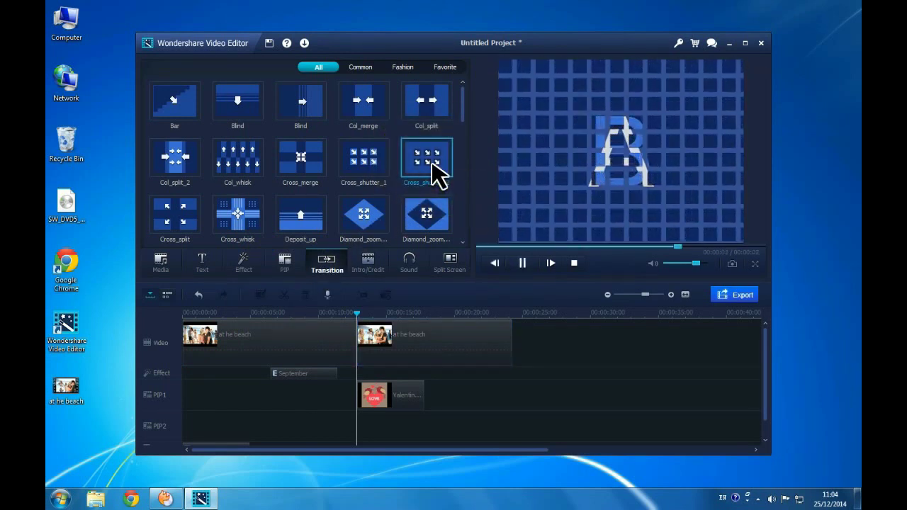
left_click_drag(433, 172, 376, 354)
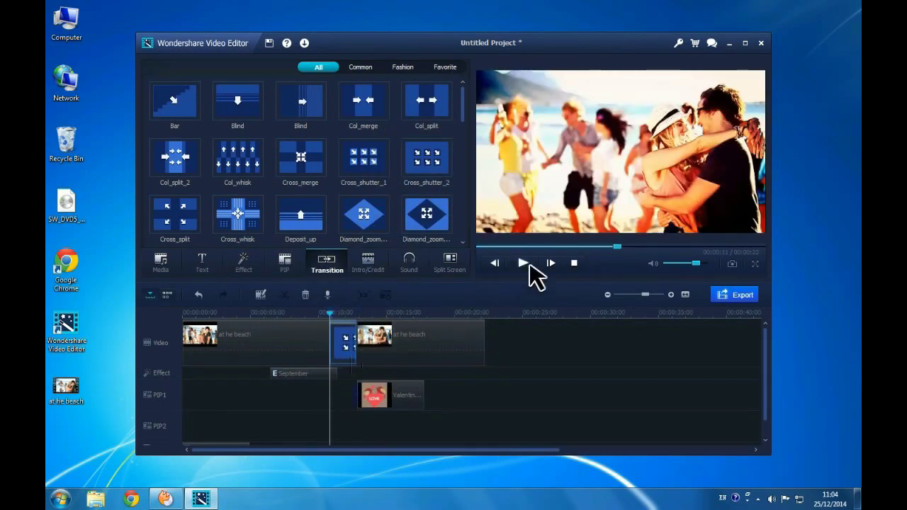
Play the project to check the Cross_shutter_2 transition
left_click(529, 268)
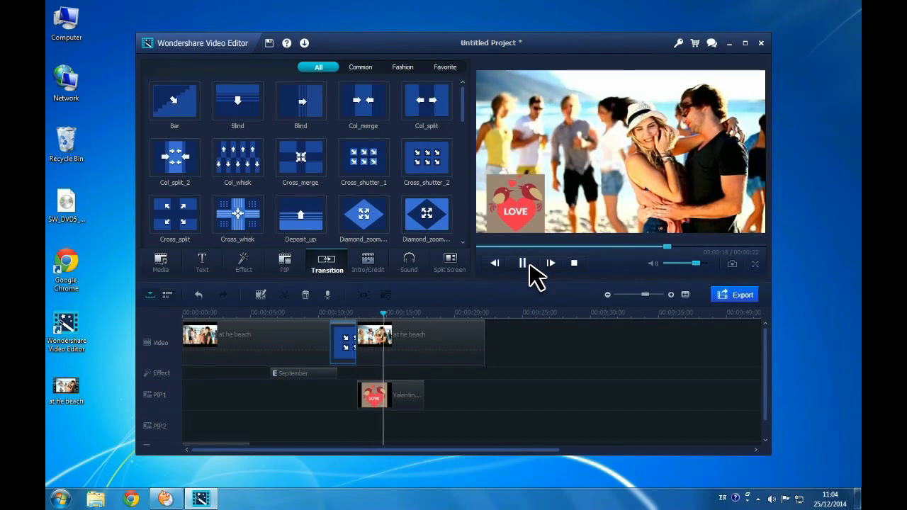
left_click(523, 267)
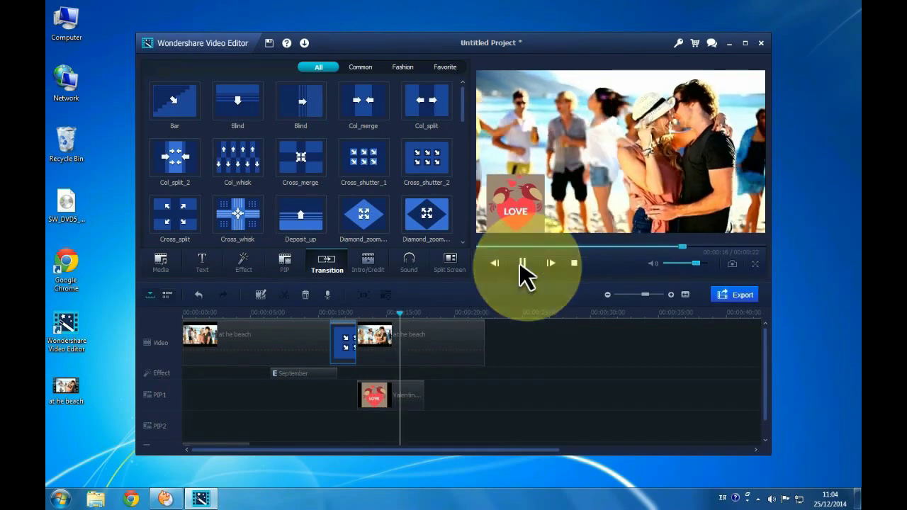
left_click(381, 264)
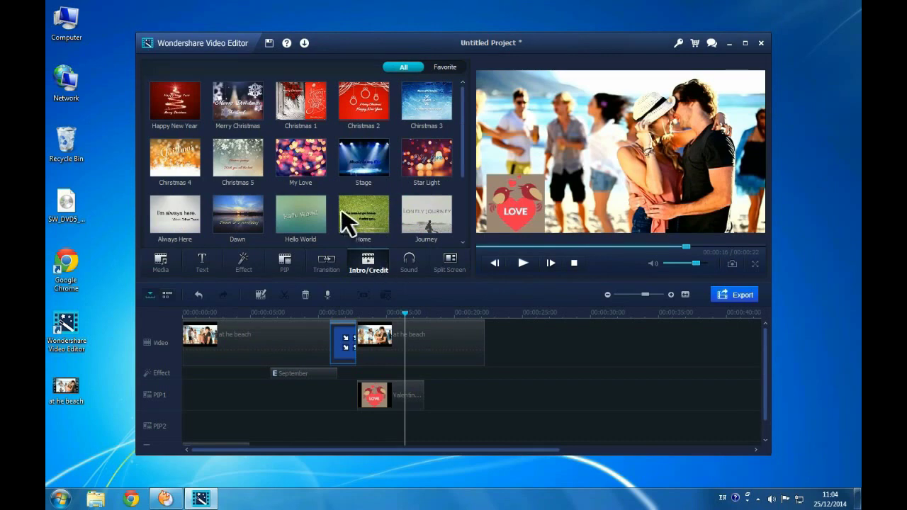
Insert the My Love intro template at the start of the timeline
left_click_drag(303, 162, 219, 345)
double_click(219, 345)
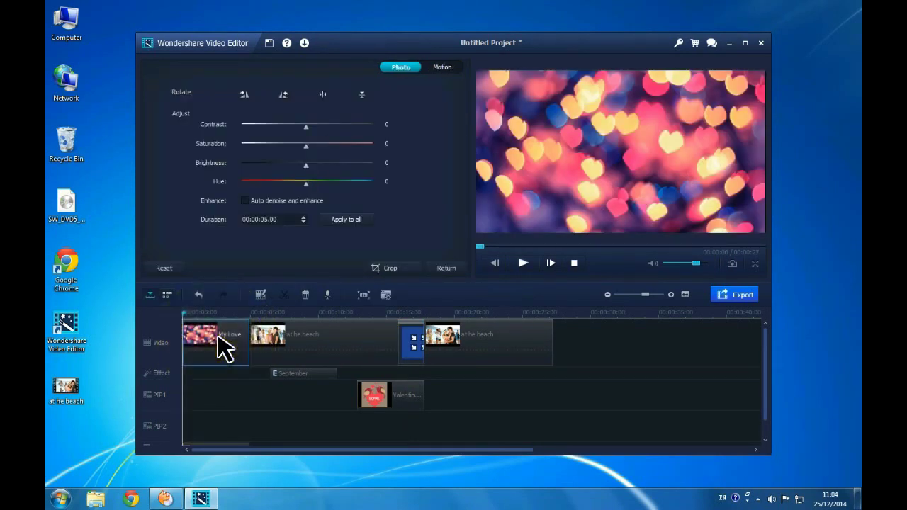
left_click(453, 268)
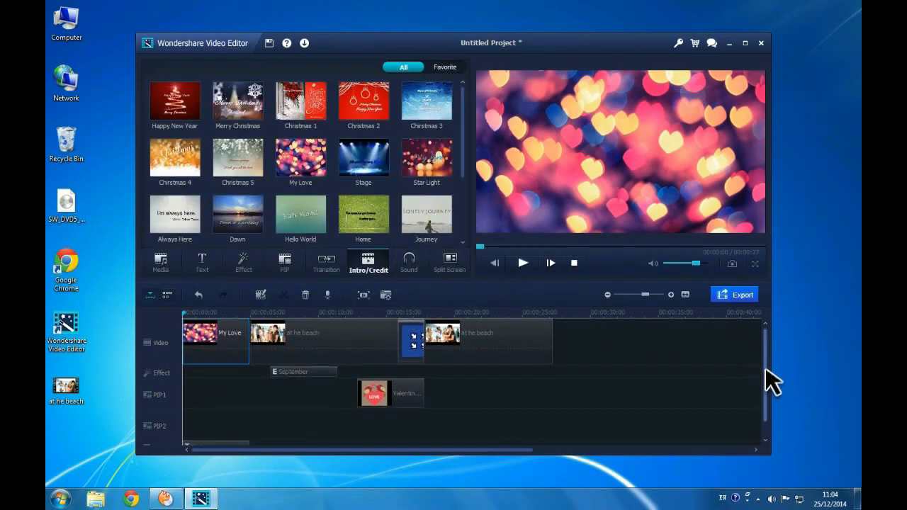
Replace the My Love title's first caption line with 'I love you'
left_click_drag(765, 377, 747, 389)
double_click(229, 427)
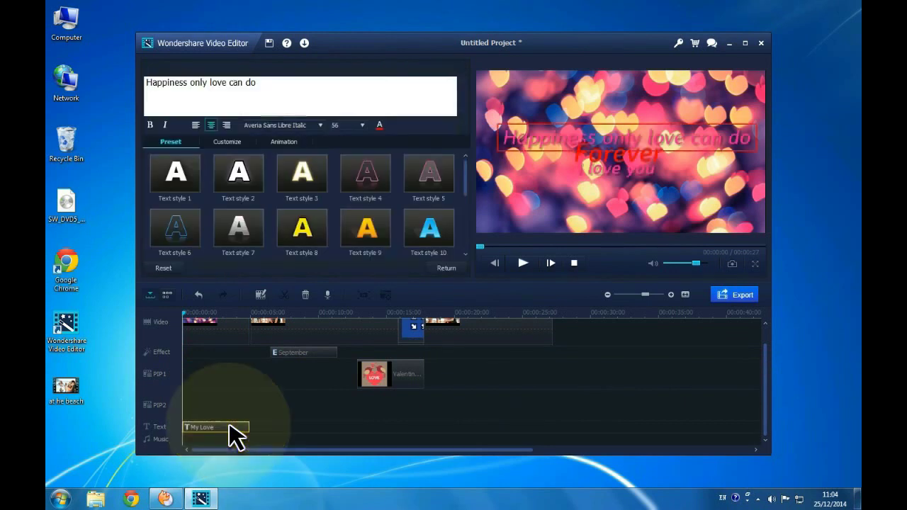
left_click_drag(257, 82, 158, 82)
key("BackSpace")
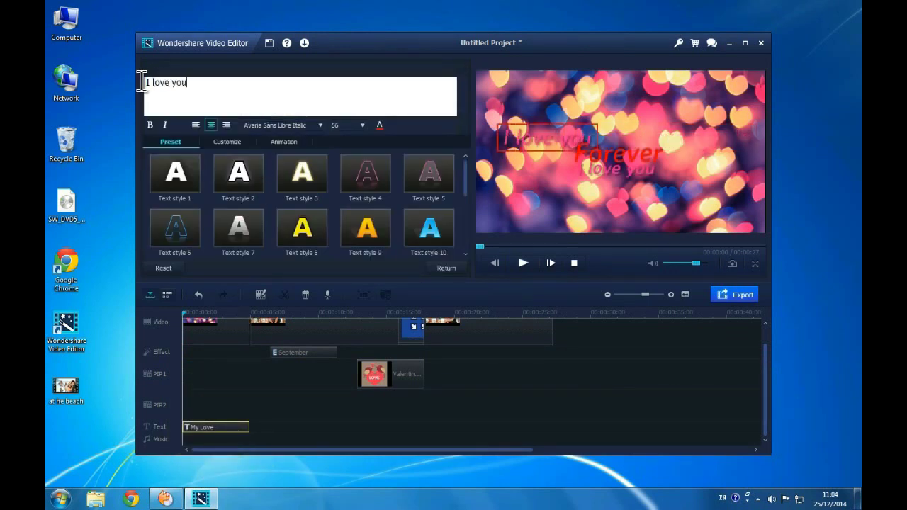
left_click(453, 270)
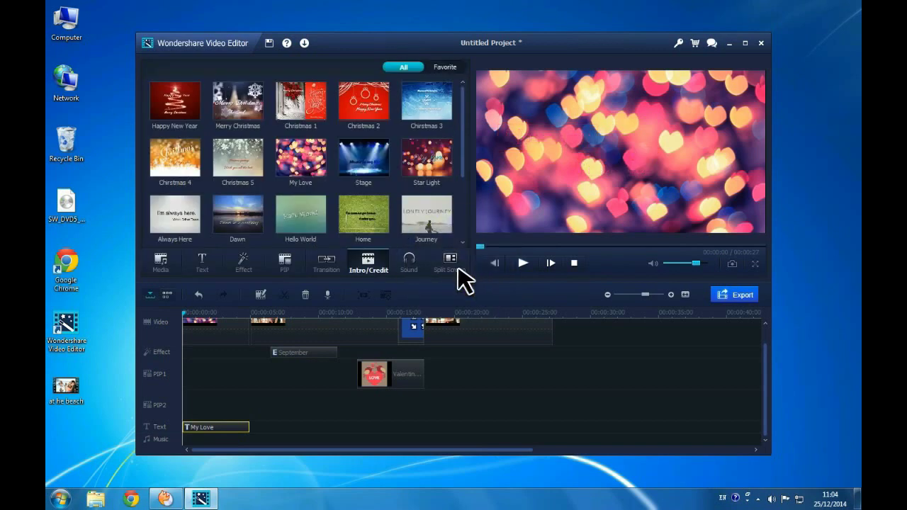
Add the Cartoon 3 sound effect to the Sound track at about 0:19
left_click(423, 270)
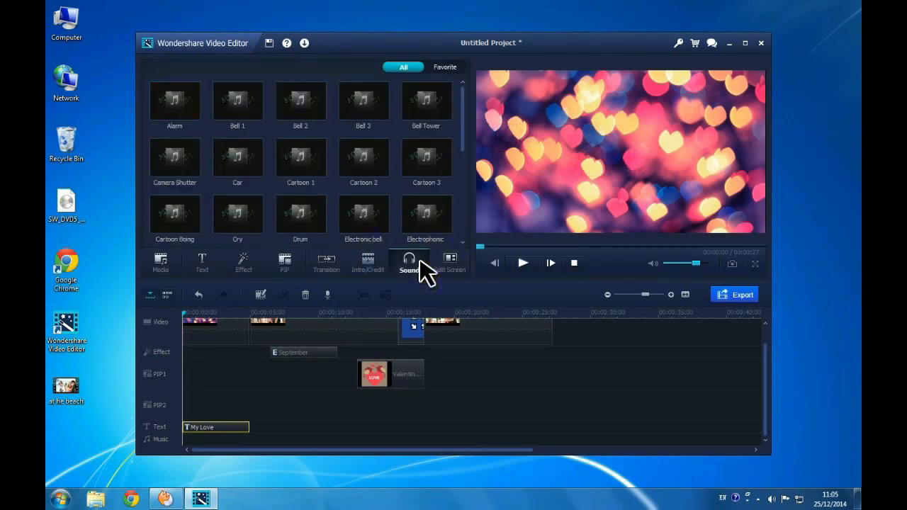
left_click_drag(183, 320, 447, 322)
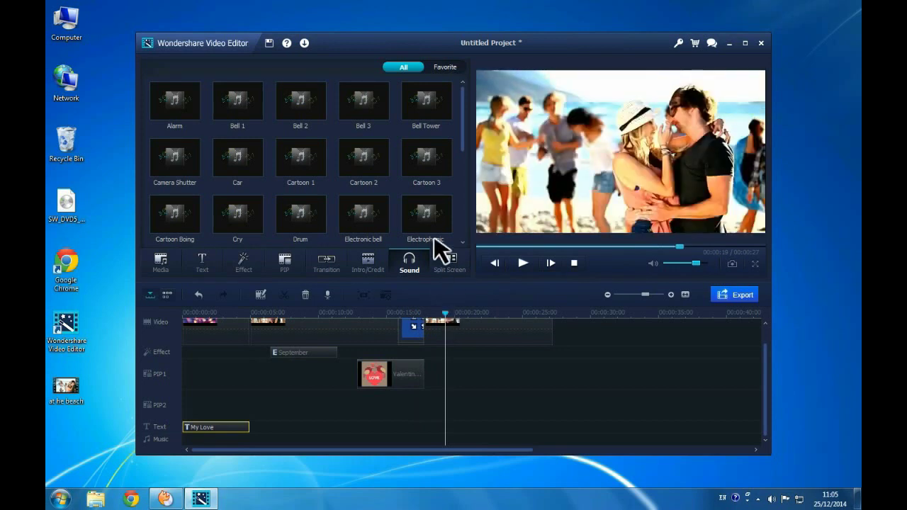
left_click(425, 170)
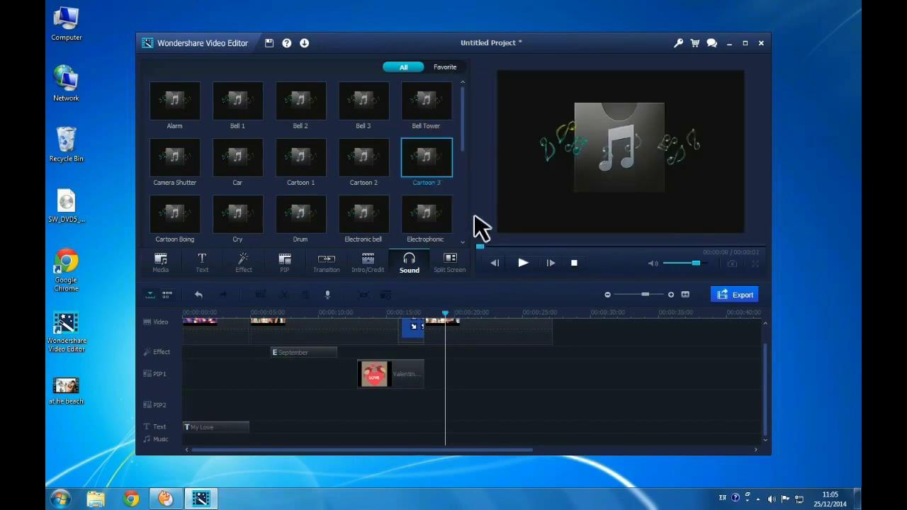
left_click(525, 264)
left_click_drag(436, 241, 448, 438)
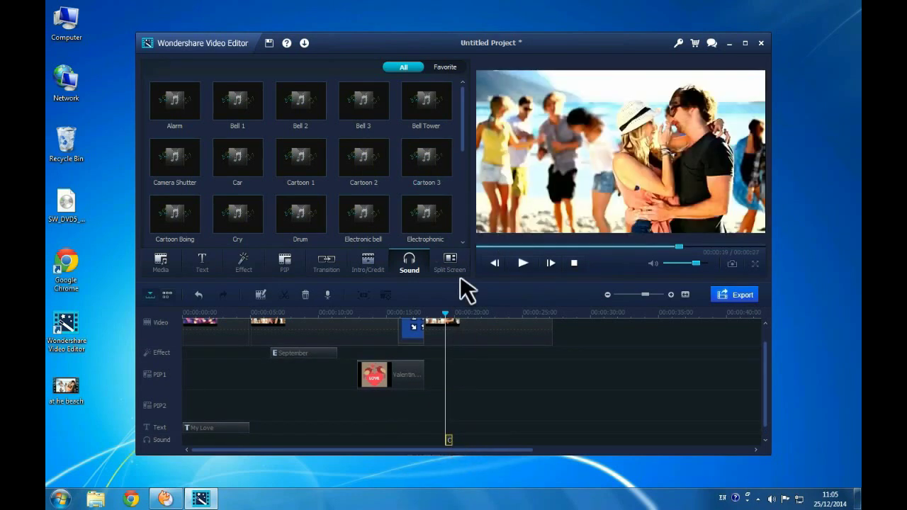
left_click(459, 268)
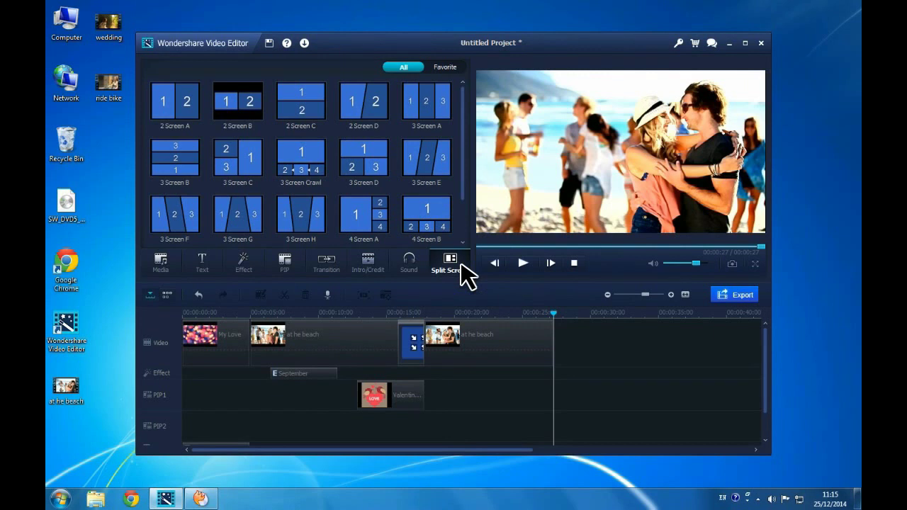
Add a 3 Screen C split-screen after the last clip, filled with the beach, wedding and ride bike clips
left_click_drag(237, 159, 560, 372)
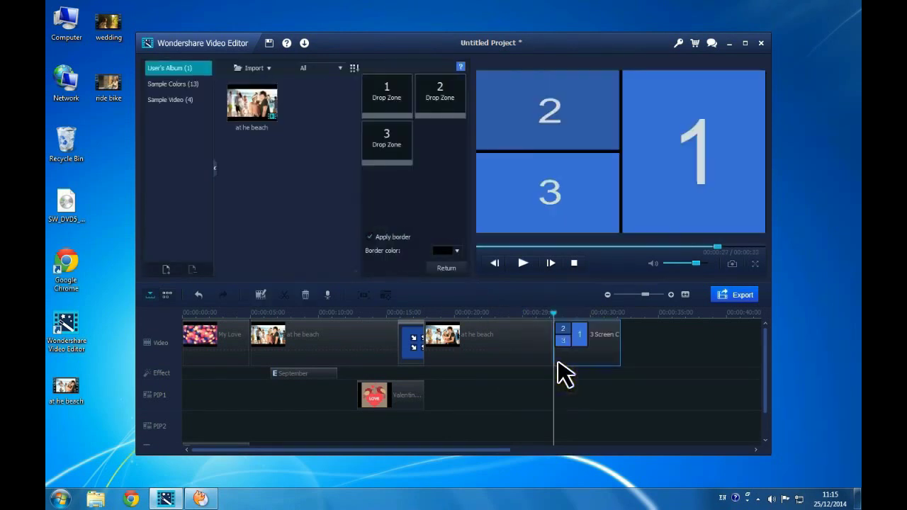
left_click_drag(116, 108, 248, 148)
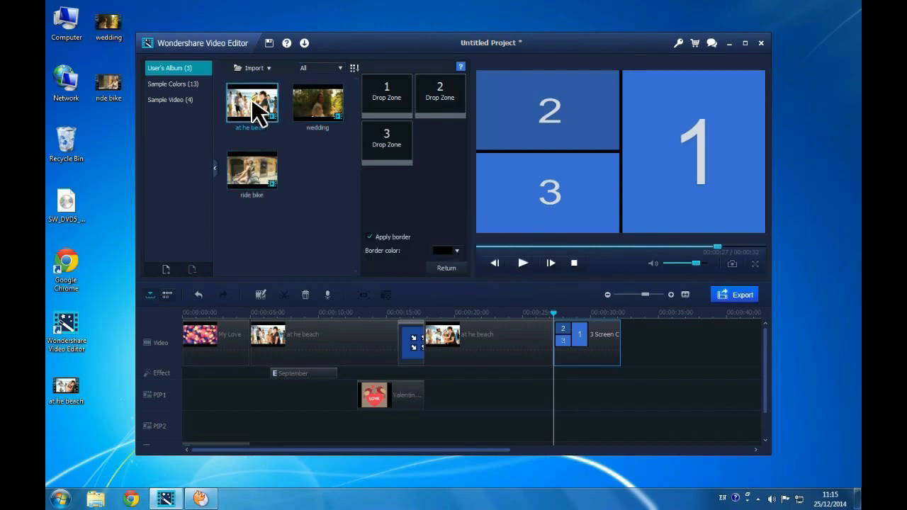
left_click_drag(256, 110, 443, 109)
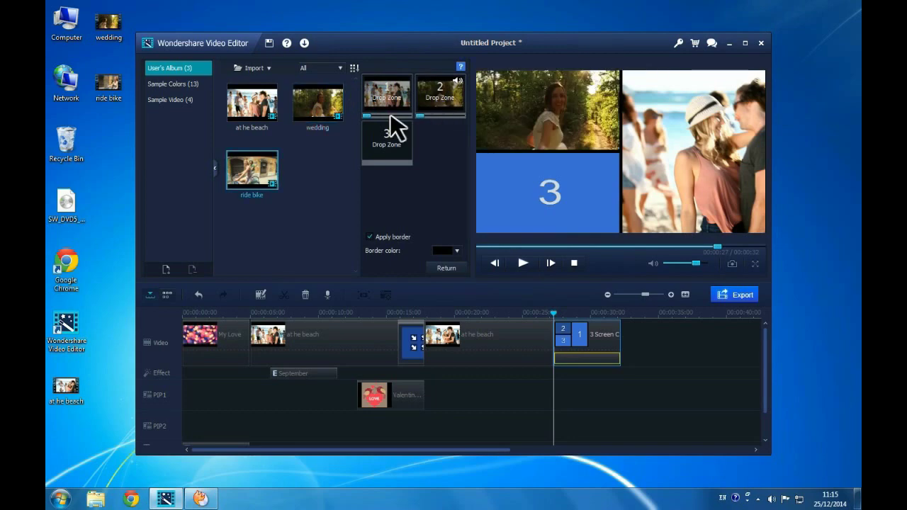
left_click_drag(255, 174, 384, 146)
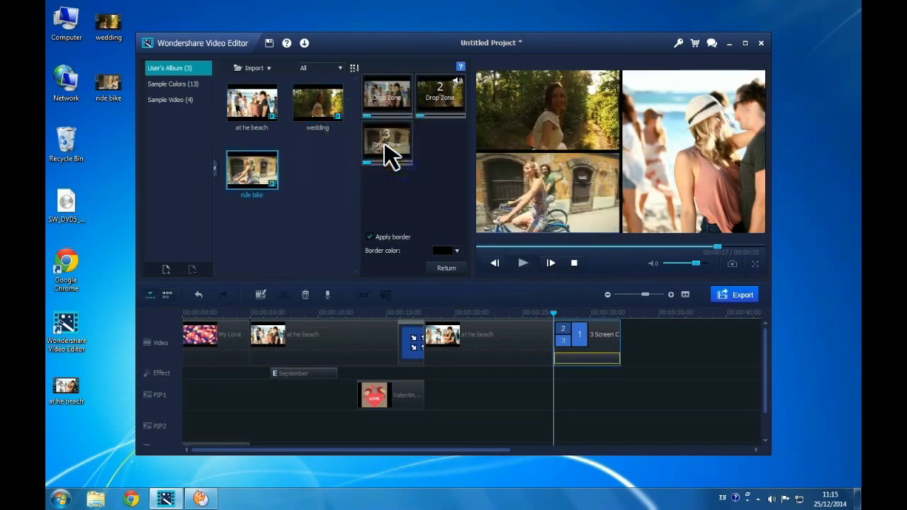
Play back the split-screen result, then bring up the Output dialog for export
key("space")
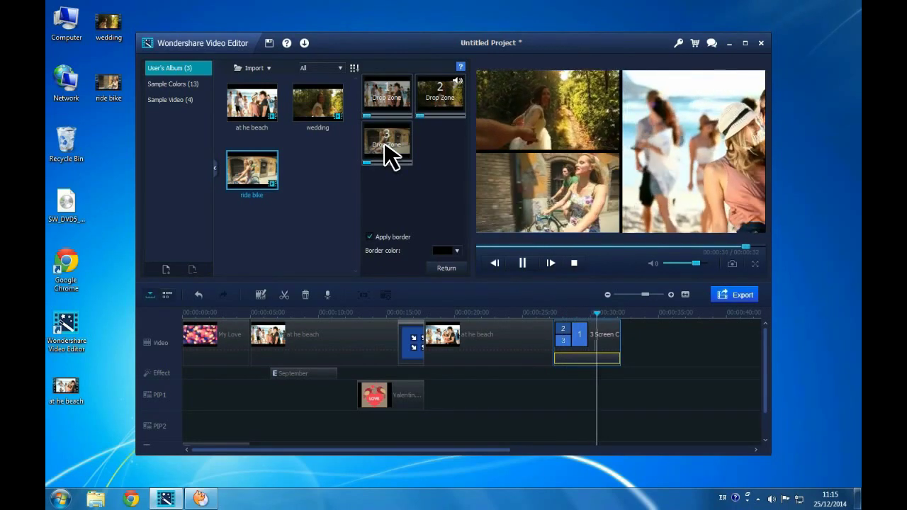
key("space")
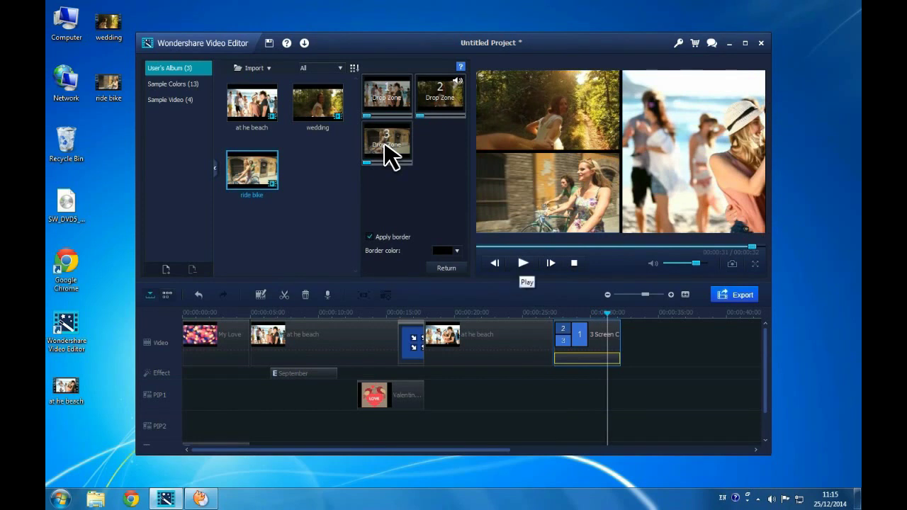
left_click(737, 304)
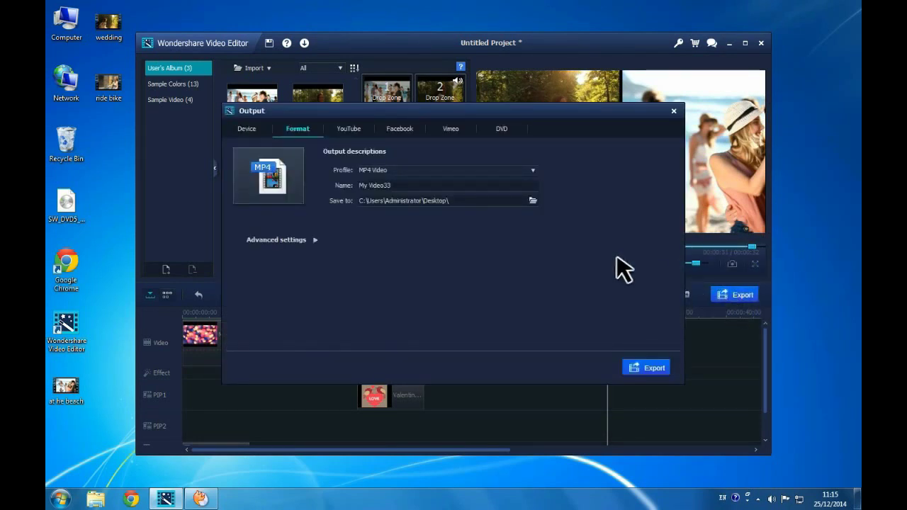
Browse the Output dialog's Device target list and Format profile options
left_click(248, 130)
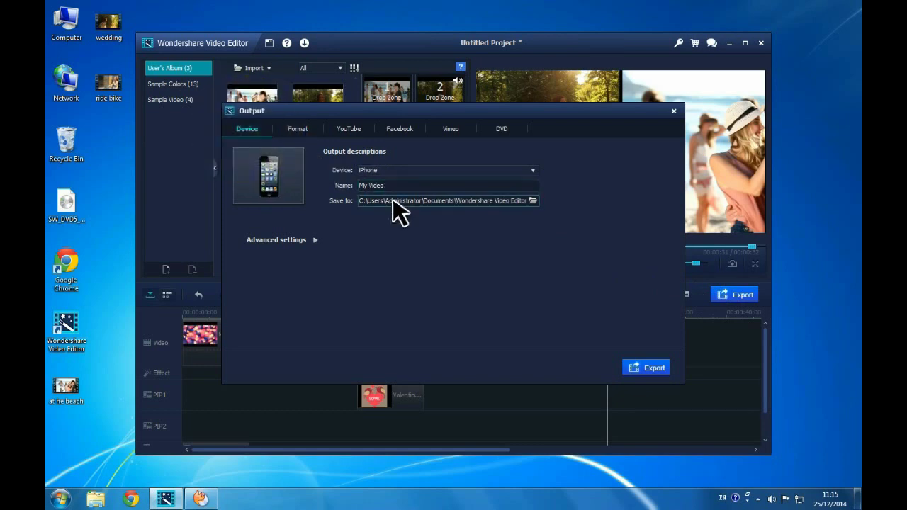
left_click(532, 170)
scroll(585, 227, "down", 3)
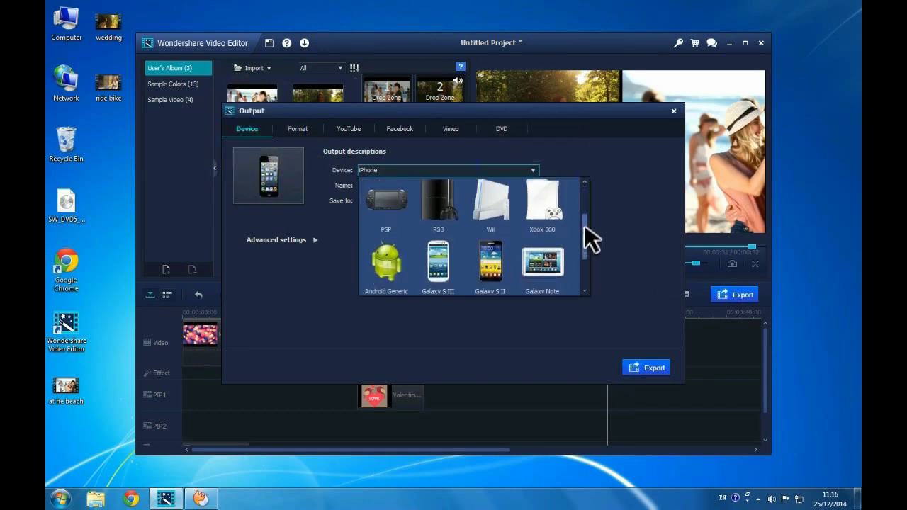
scroll(586, 213, "up", 3)
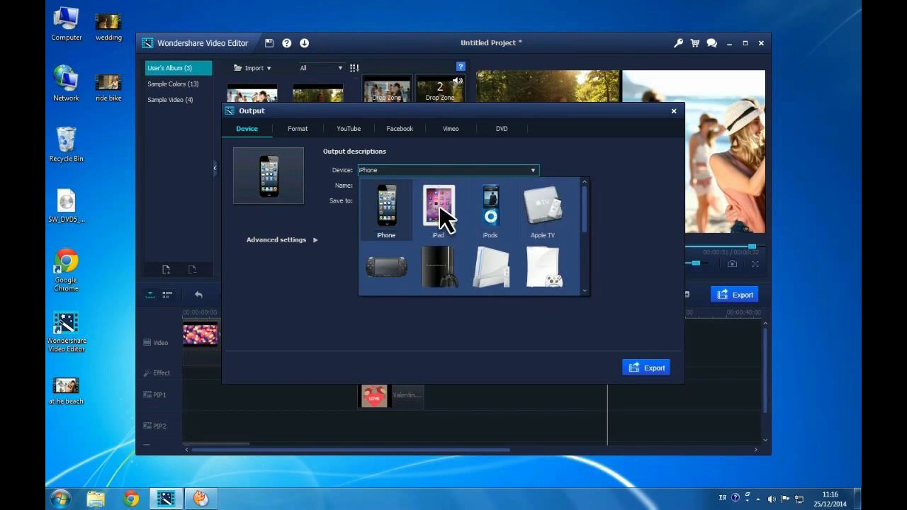
left_click(298, 128)
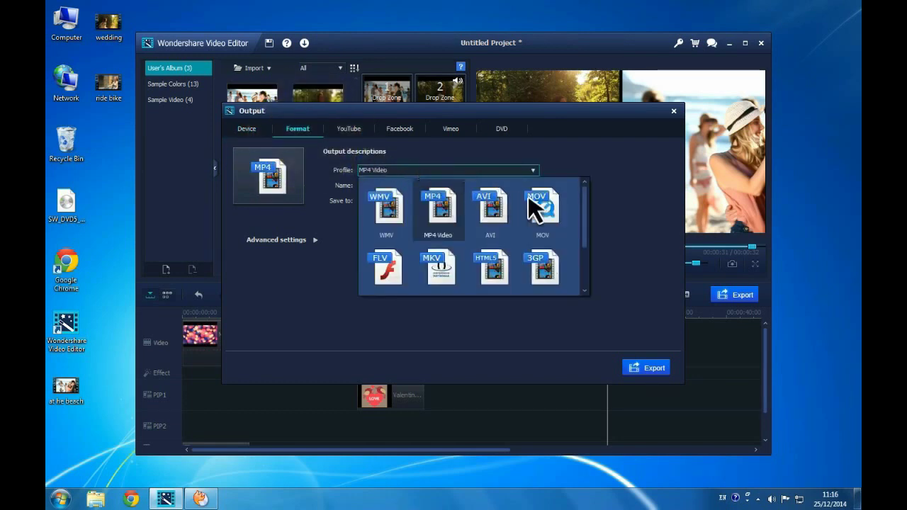
scroll(588, 241, "down", 1)
scroll(587, 241, "down", 2)
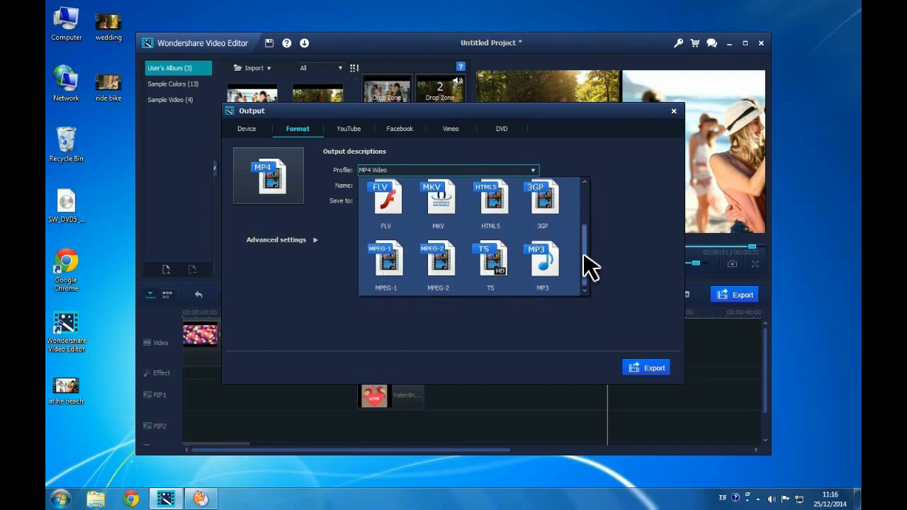
left_click_drag(584, 257, 584, 215)
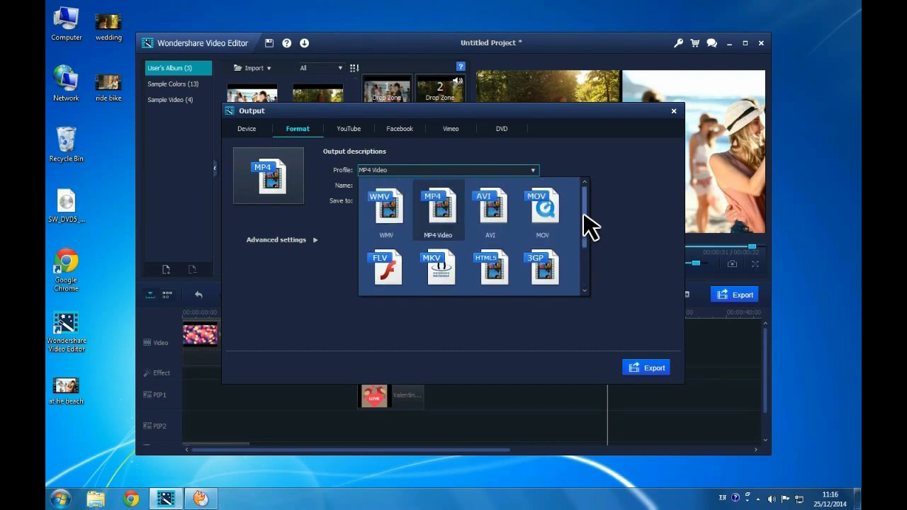
Review the YouTube settings, then start exporting the project to DVD
left_click(365, 135)
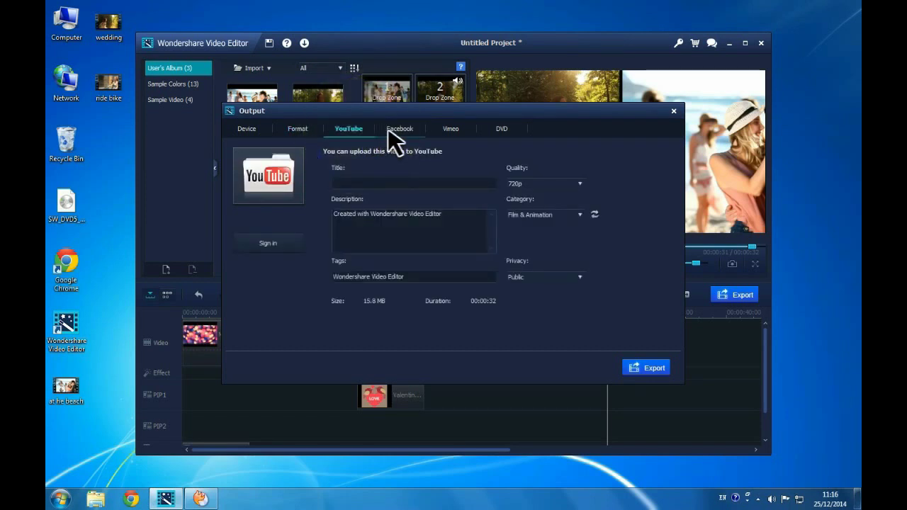
left_click(510, 130)
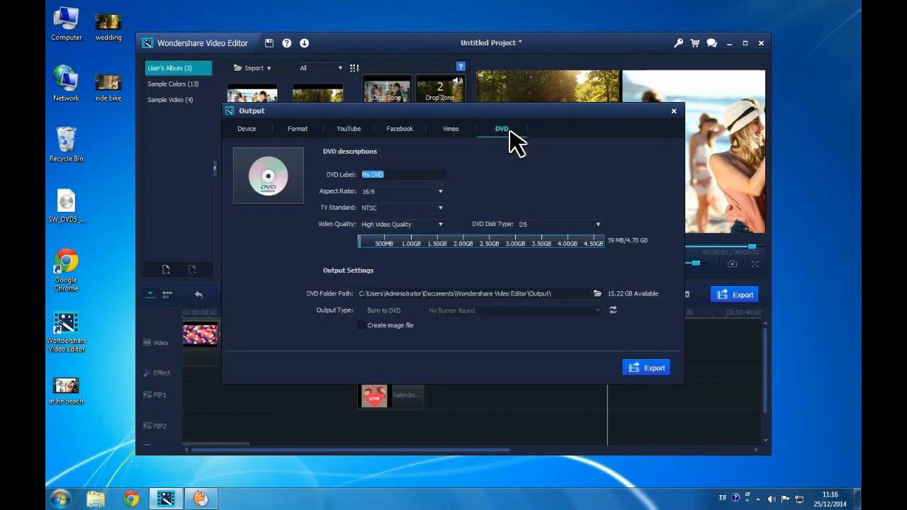
left_click(642, 369)
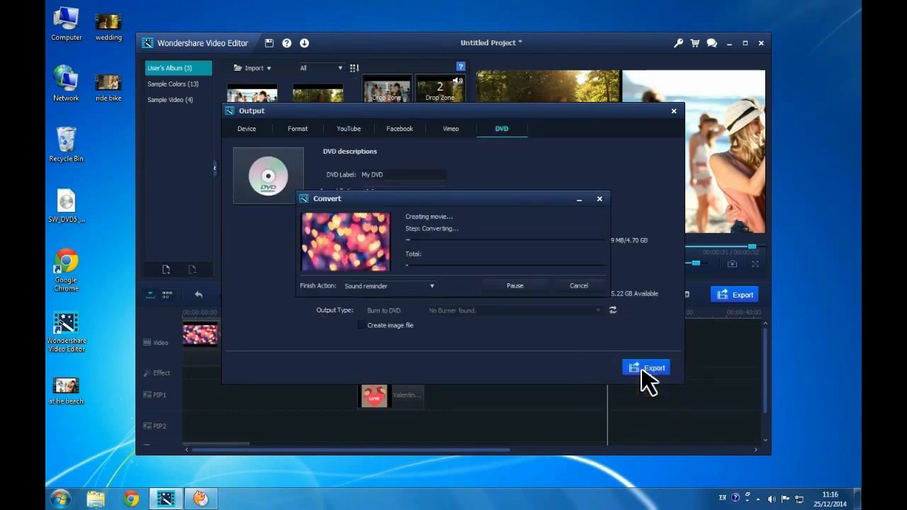